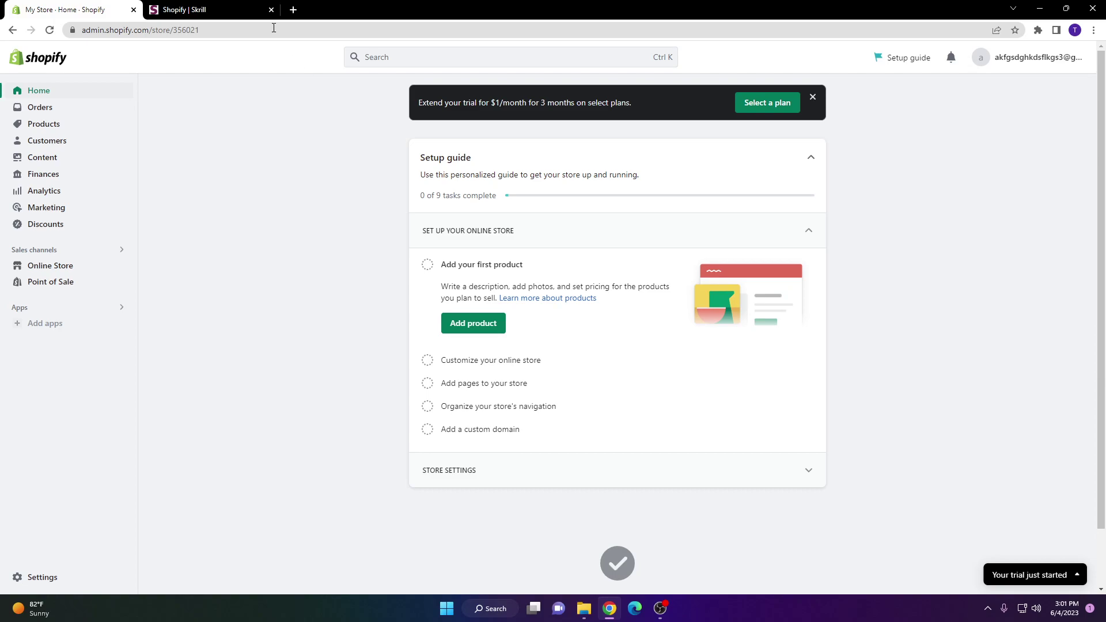
Step: View the 'Shopify | Skrill' landing page on growing a business with Skrill
{"action": "left_click", "coordinate": [204, 9]}
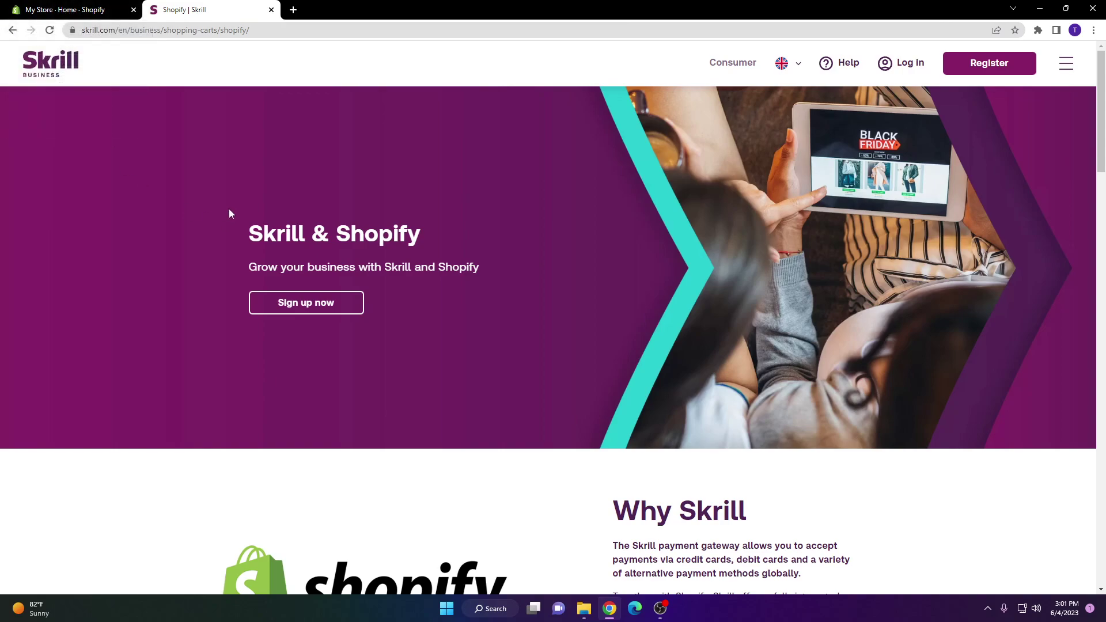
Step: Go from the Shopify admin to Settings > Payments to review providers like PayPal and Amazon Pay
{"action": "left_click", "coordinate": [72, 9]}
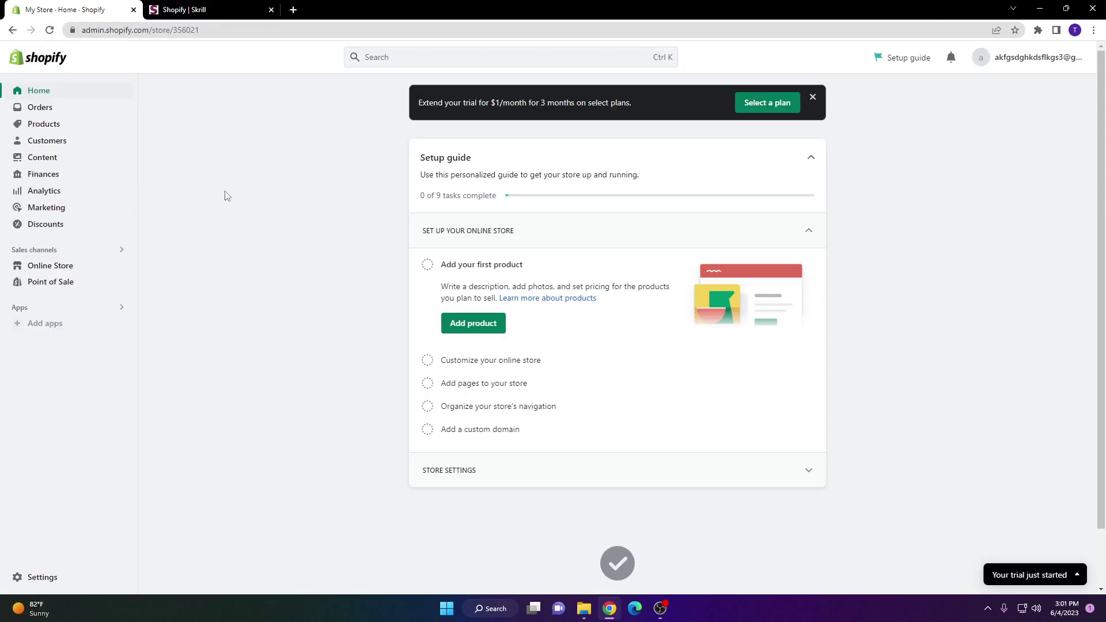
{"action": "left_click", "coordinate": [39, 579]}
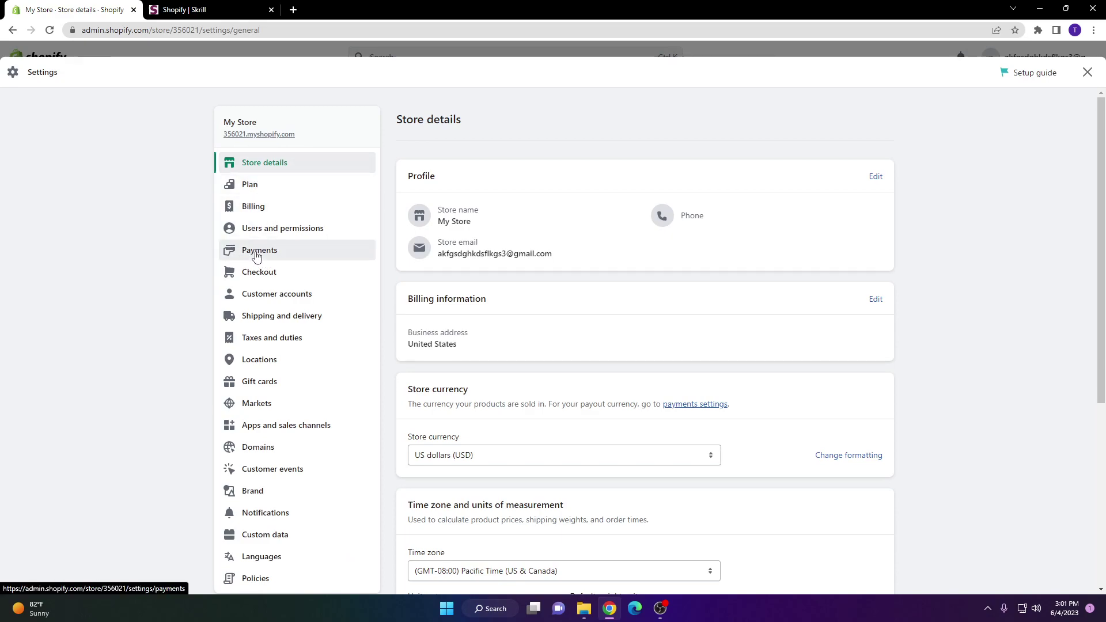
{"action": "left_click", "coordinate": [256, 258]}
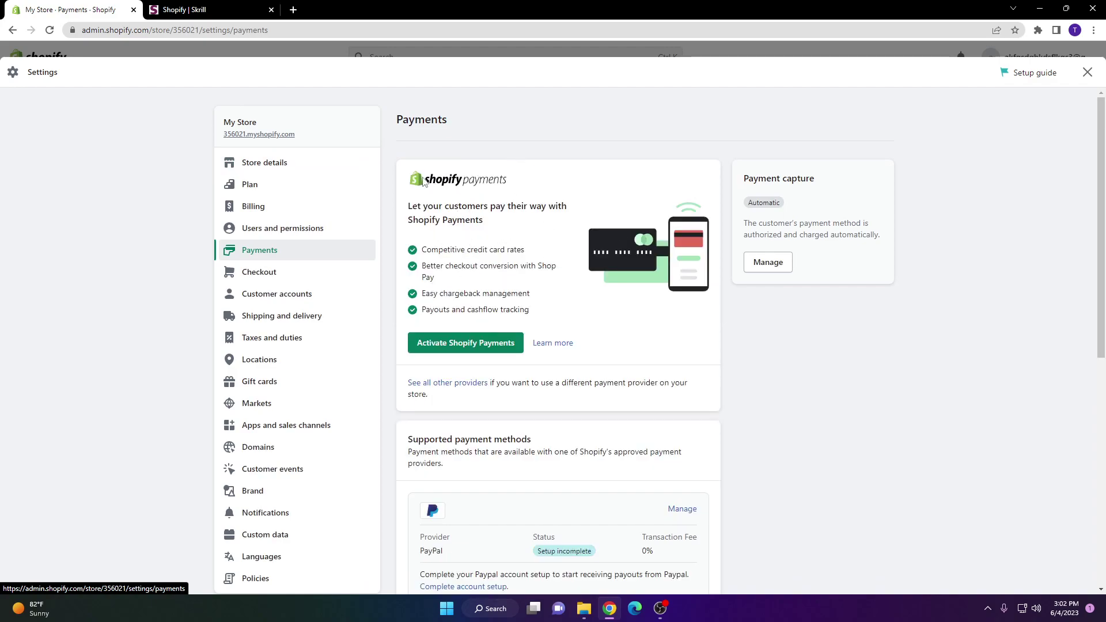
{"action": "scroll", "coordinate": [526, 199], "scroll_direction": "down", "scroll_amount": 2}
{"action": "scroll", "coordinate": [428, 285], "scroll_direction": "down", "scroll_amount": 1}
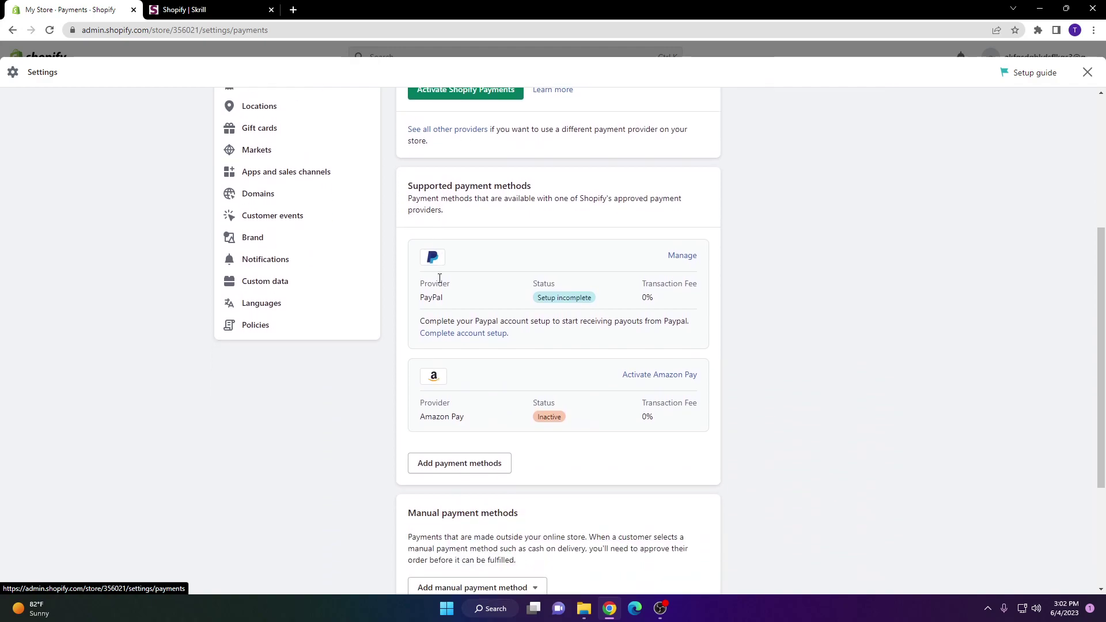
{"action": "scroll", "coordinate": [438, 277], "scroll_direction": "down", "scroll_amount": 1}
{"action": "scroll", "coordinate": [562, 293], "scroll_direction": "up", "scroll_amount": 2}
{"action": "scroll", "coordinate": [593, 301], "scroll_direction": "up", "scroll_amount": 1}
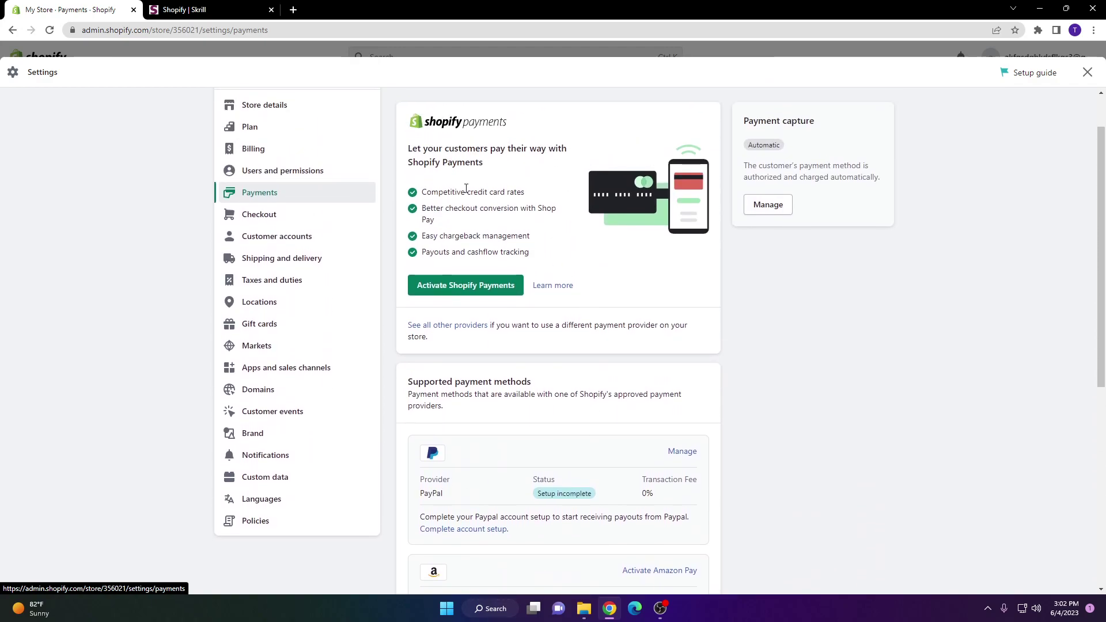
{"action": "scroll", "coordinate": [509, 325], "scroll_direction": "down", "scroll_amount": 3}
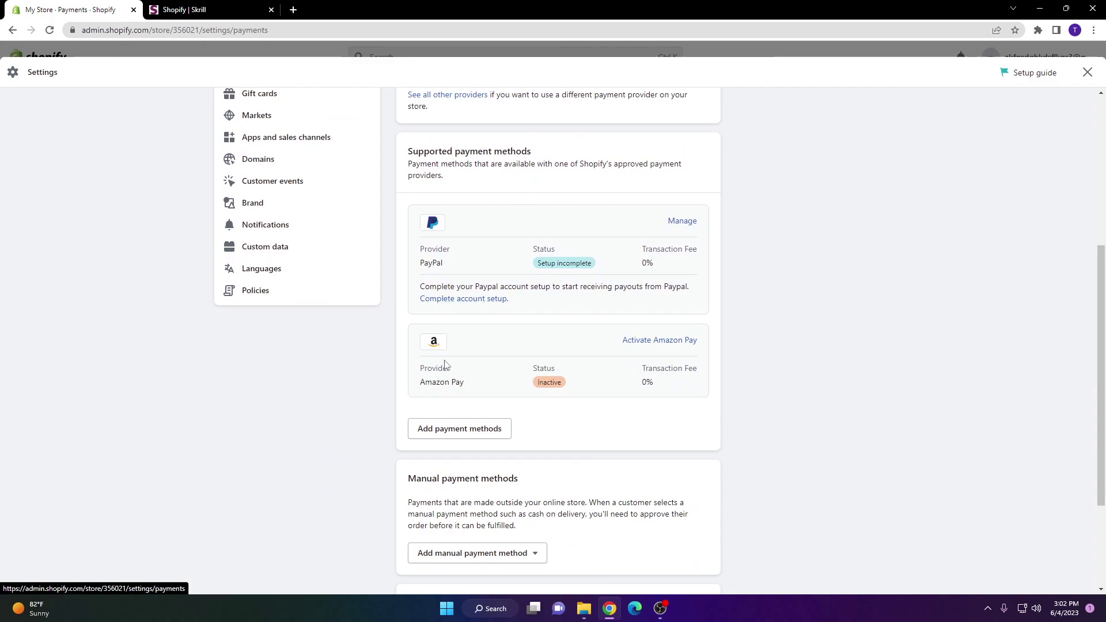
Step: Browse the payment methods list on Add payment methods, then switch to Search by provider
{"action": "left_click", "coordinate": [450, 430]}
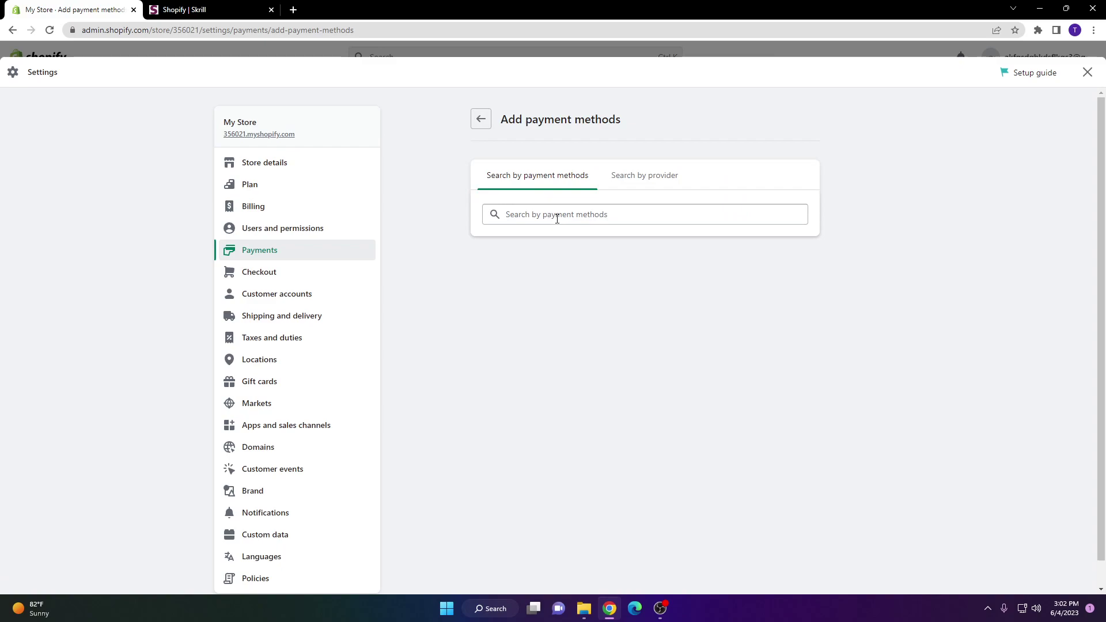
{"action": "left_click", "coordinate": [558, 218]}
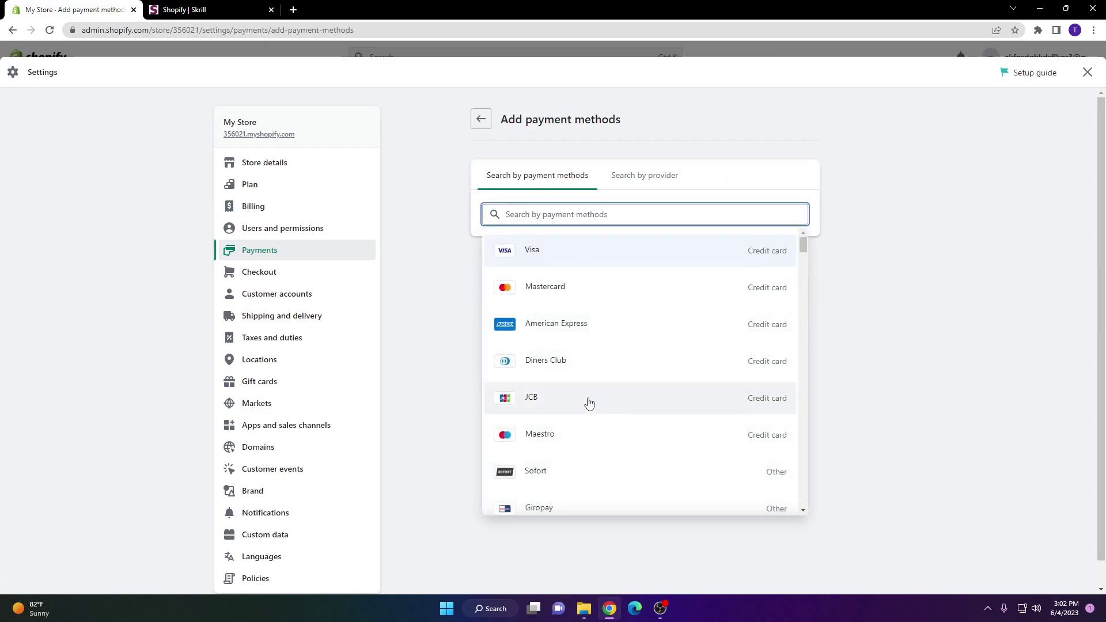
{"action": "scroll", "coordinate": [578, 331], "scroll_direction": "down", "scroll_amount": 3}
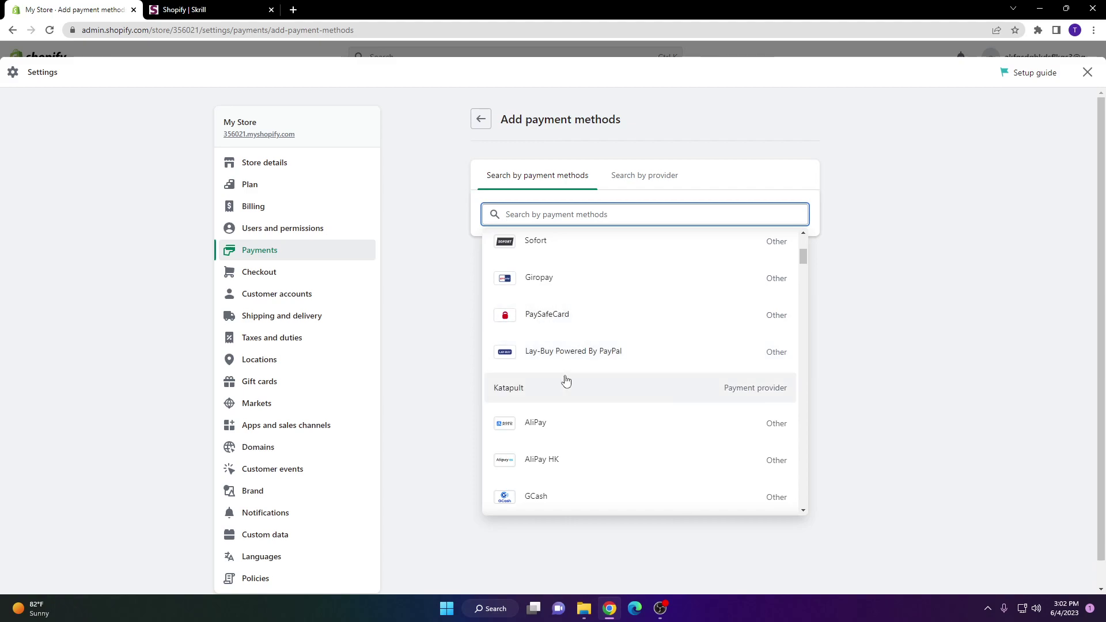
{"action": "scroll", "coordinate": [572, 380], "scroll_direction": "down", "scroll_amount": 3}
{"action": "scroll", "coordinate": [572, 381], "scroll_direction": "down", "scroll_amount": 3}
{"action": "scroll", "coordinate": [584, 372], "scroll_direction": "down", "scroll_amount": 2}
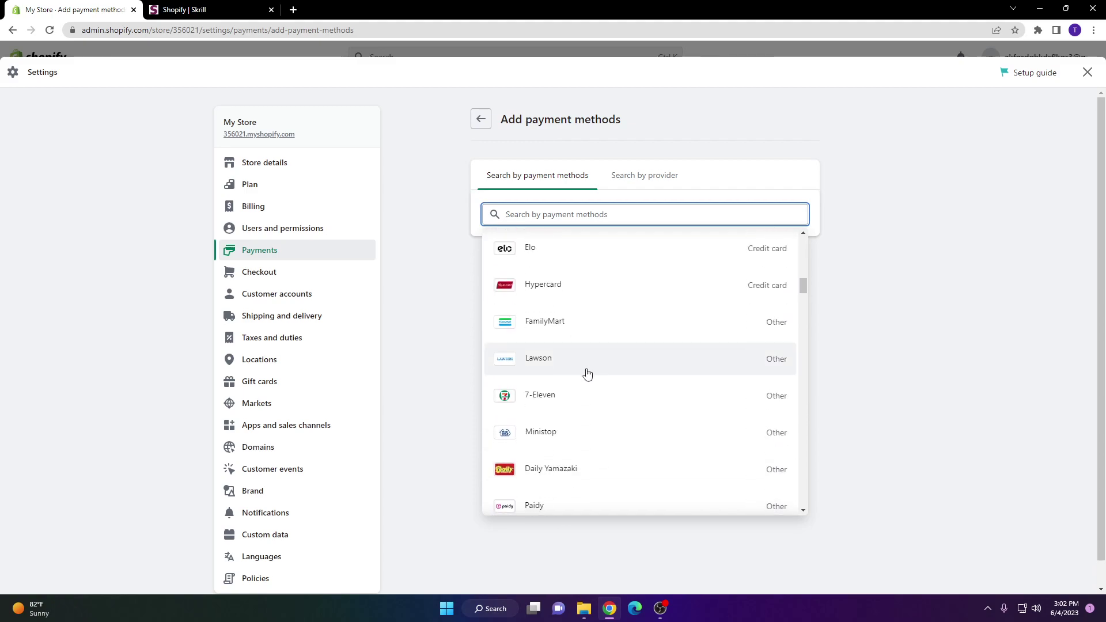
{"action": "scroll", "coordinate": [585, 371], "scroll_direction": "down", "scroll_amount": 3}
{"action": "scroll", "coordinate": [585, 370], "scroll_direction": "down", "scroll_amount": 1}
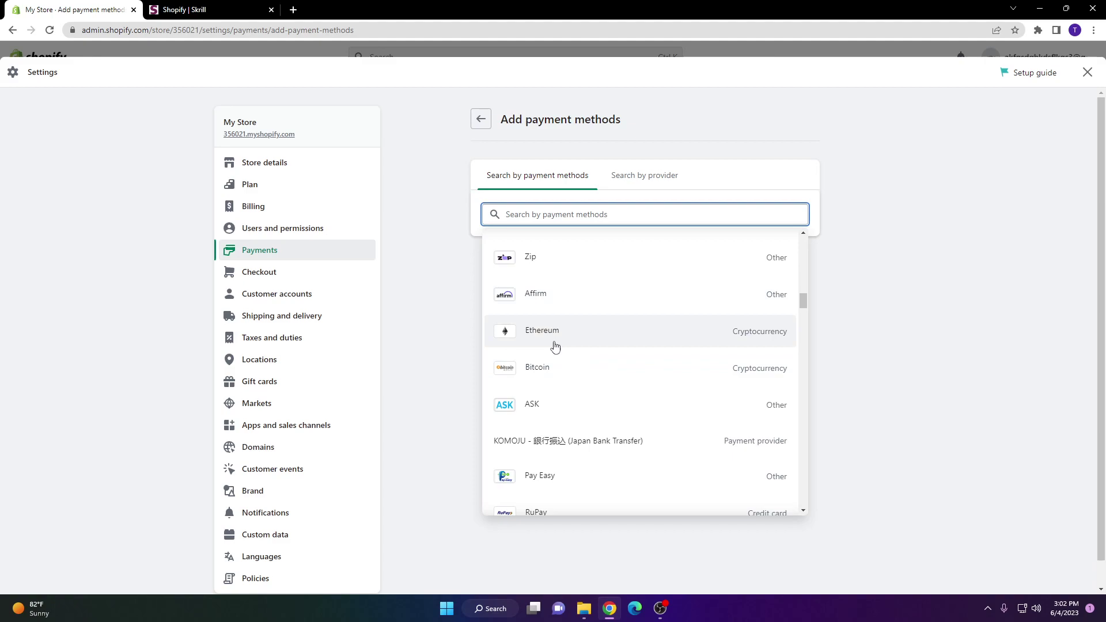
{"action": "left_click", "coordinate": [632, 177]}
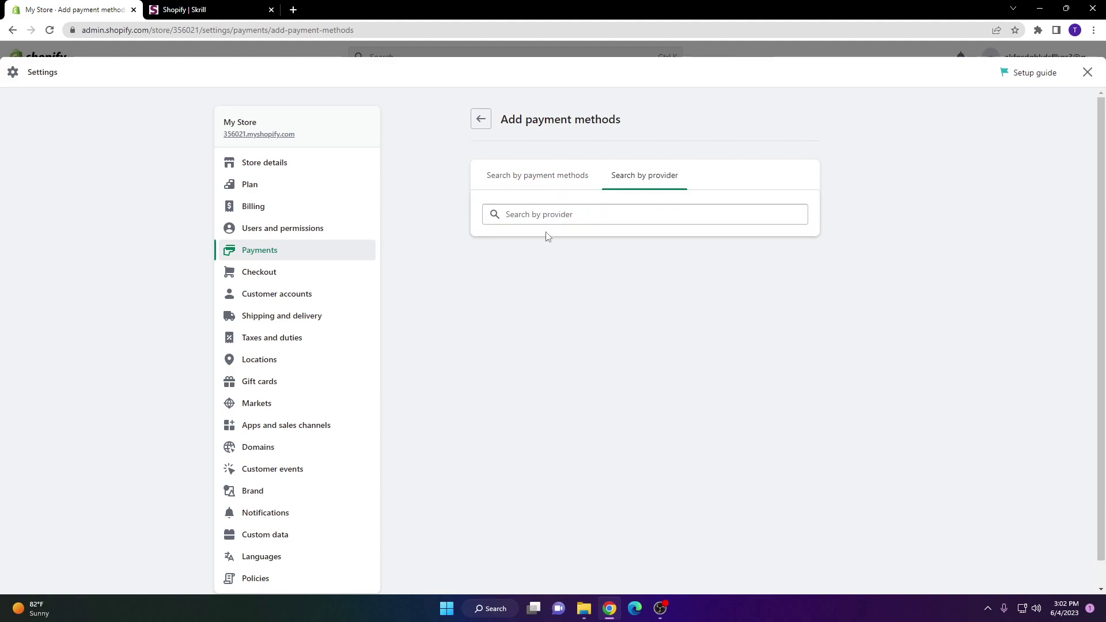
Step: Search providers for 'skr', select Skrill, and activate it to reach its setup page
{"action": "left_click", "coordinate": [564, 215]}
{"action": "type", "text": "s"}
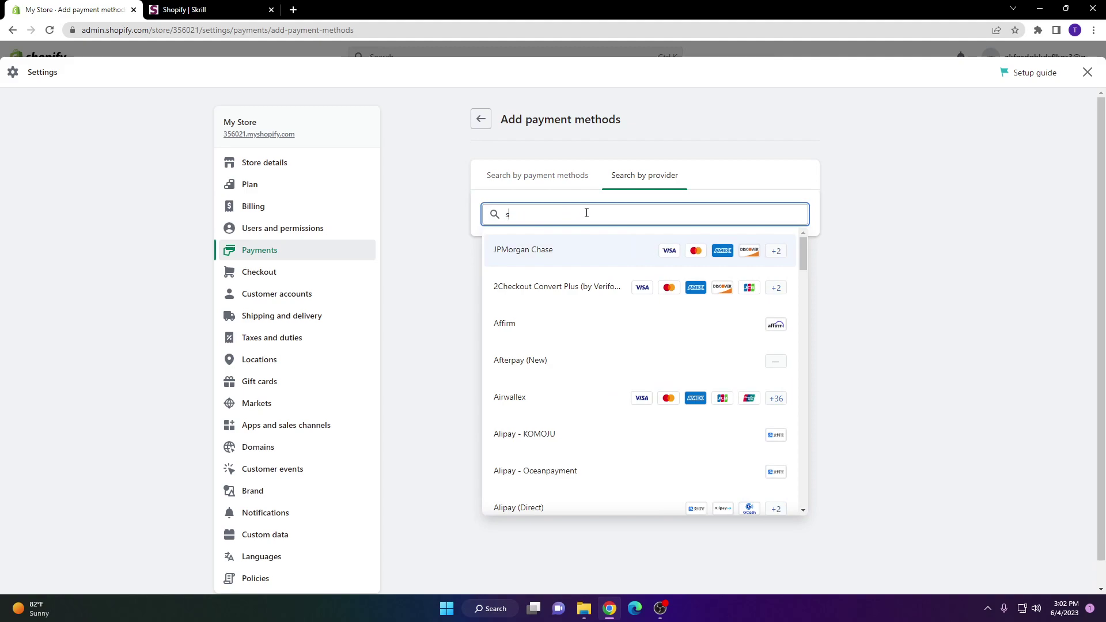
{"action": "type", "text": "kri"}
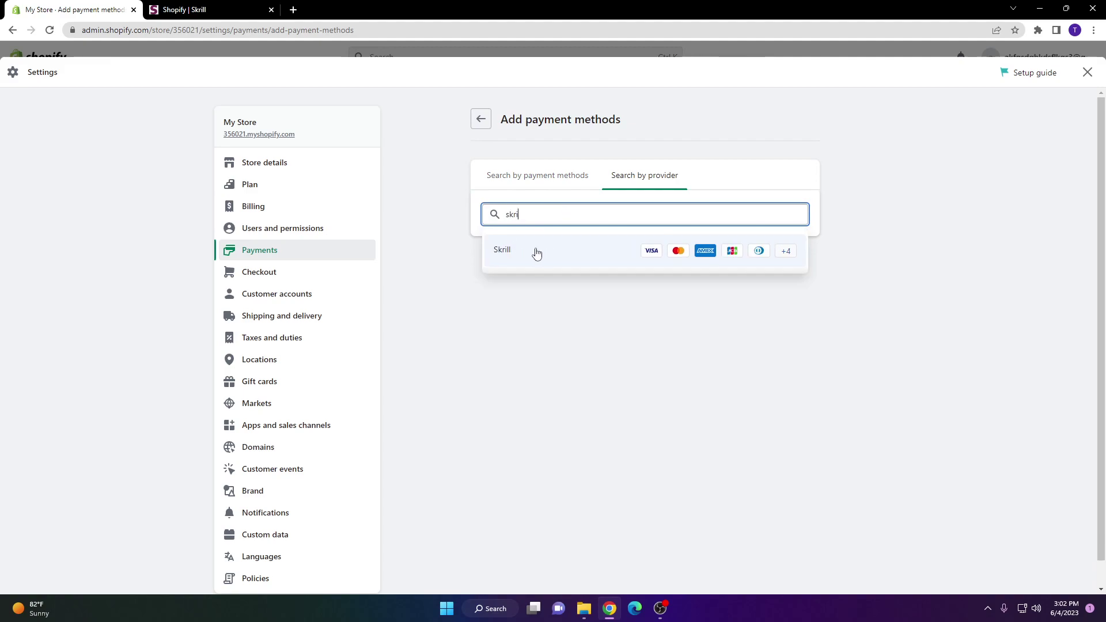
{"action": "left_click", "coordinate": [536, 253]}
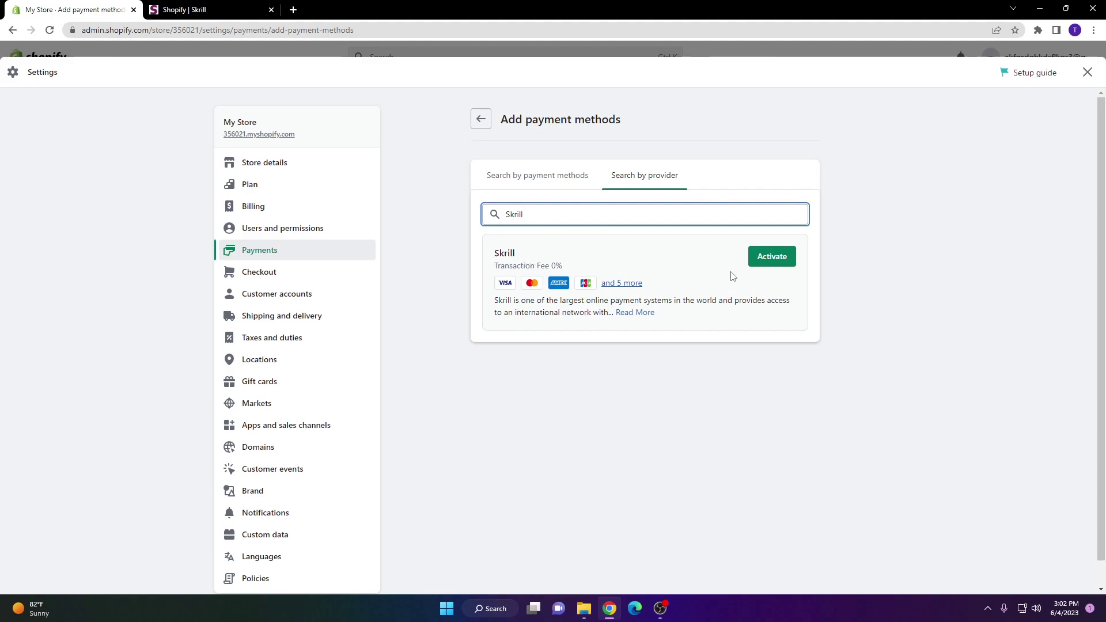
{"action": "left_click", "coordinate": [772, 257]}
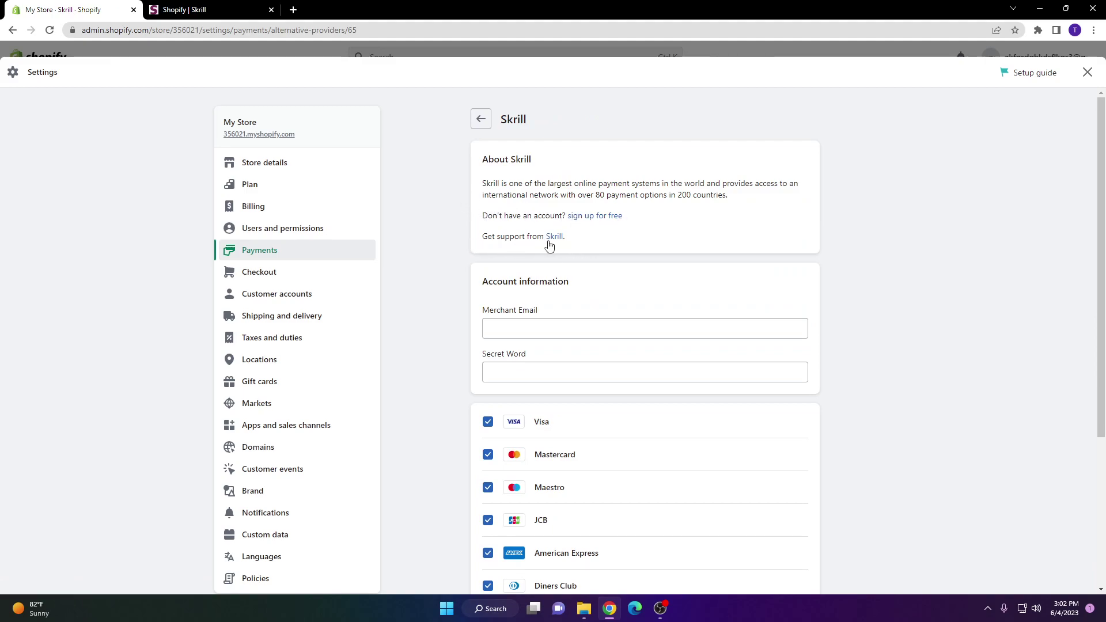
{"action": "scroll", "coordinate": [566, 285], "scroll_direction": "down", "scroll_amount": 2}
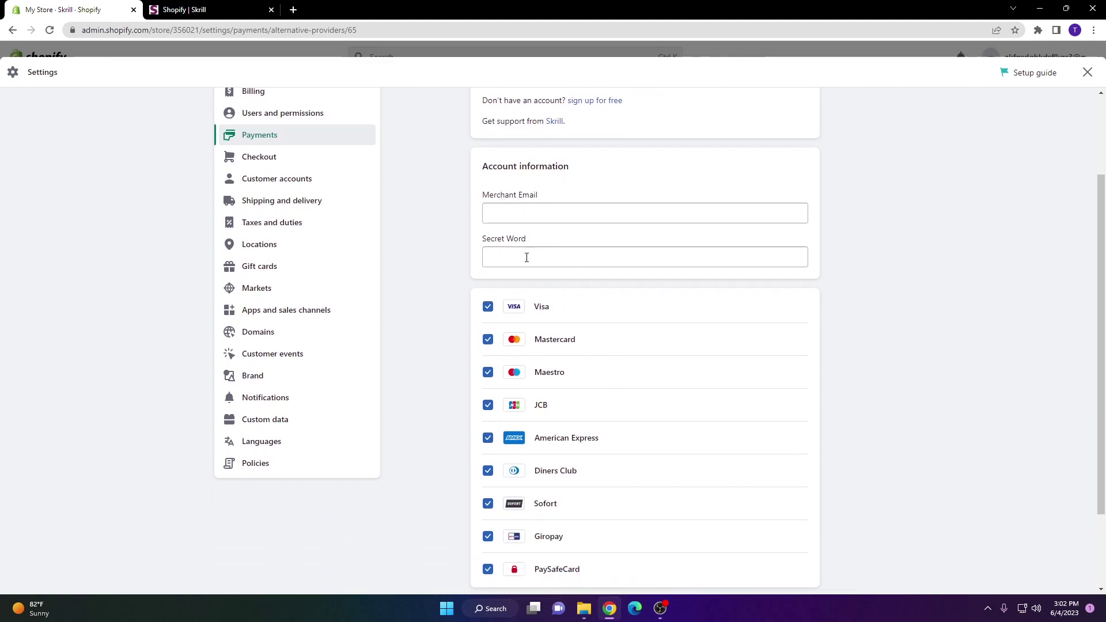
{"action": "left_click", "coordinate": [216, 11]}
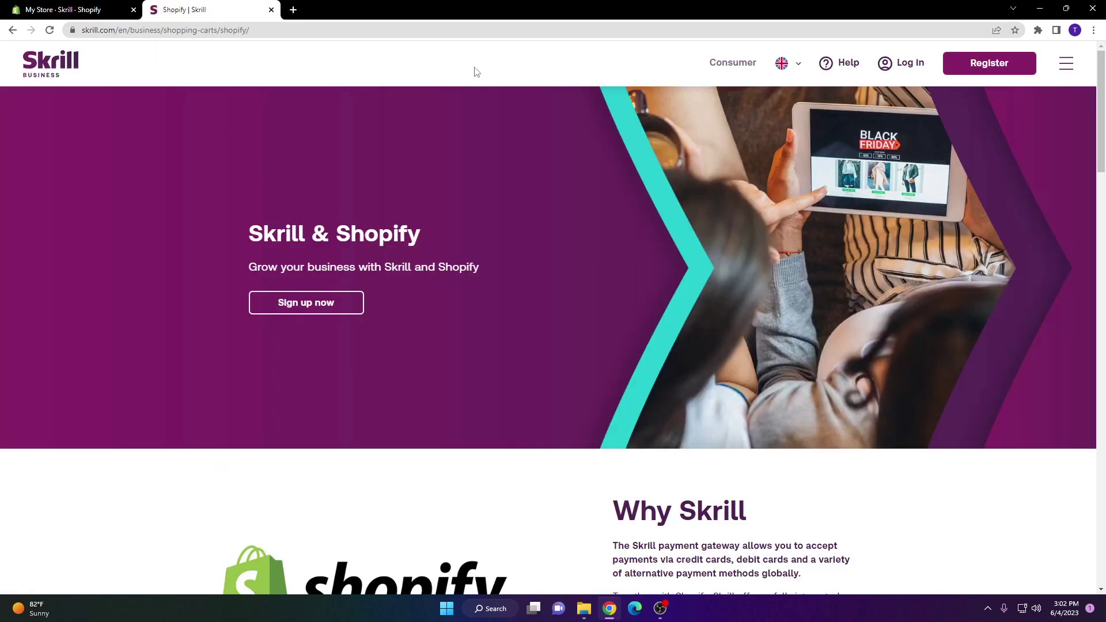
{"action": "left_click", "coordinate": [36, 12]}
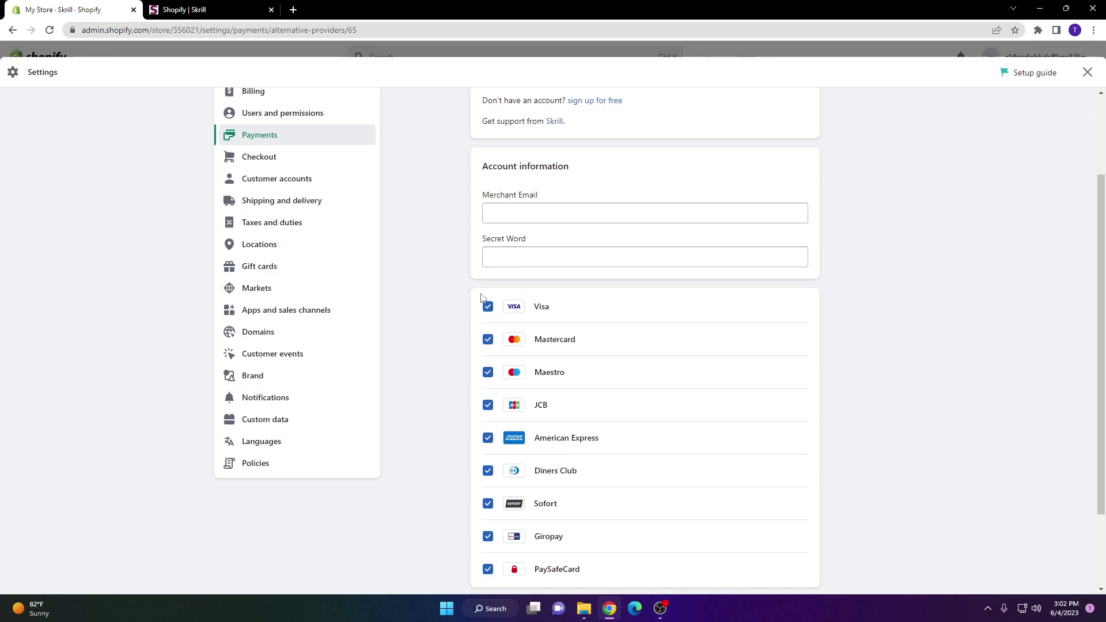
{"action": "scroll", "coordinate": [491, 314], "scroll_direction": "down", "scroll_amount": 2}
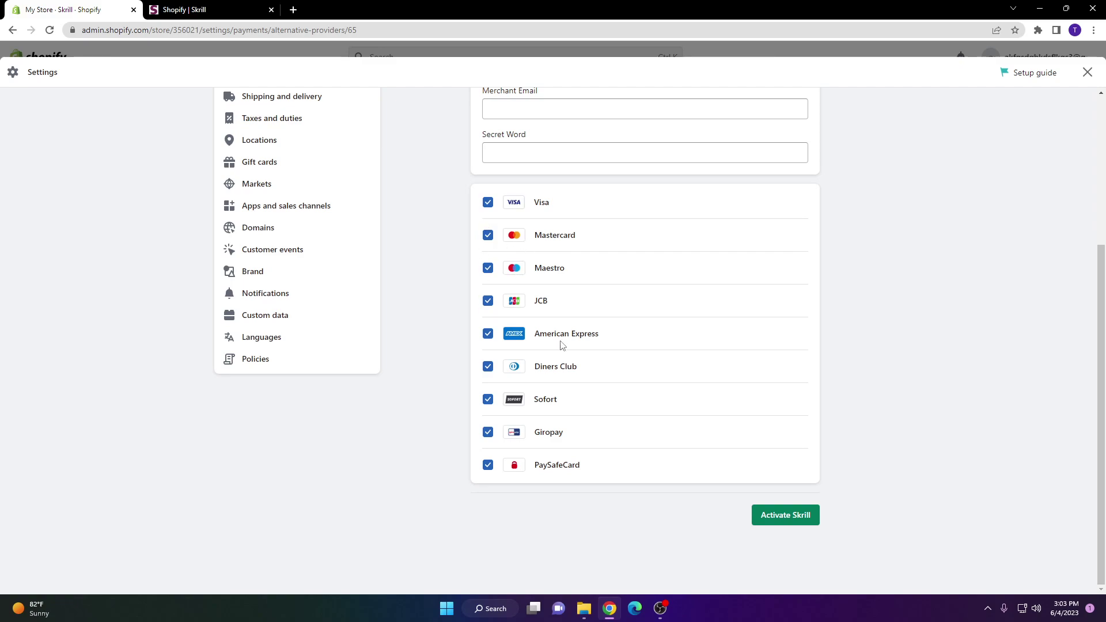
Step: Activate Skrill with all card and payment methods enabled and account fields left empty
{"action": "left_click", "coordinate": [783, 515]}
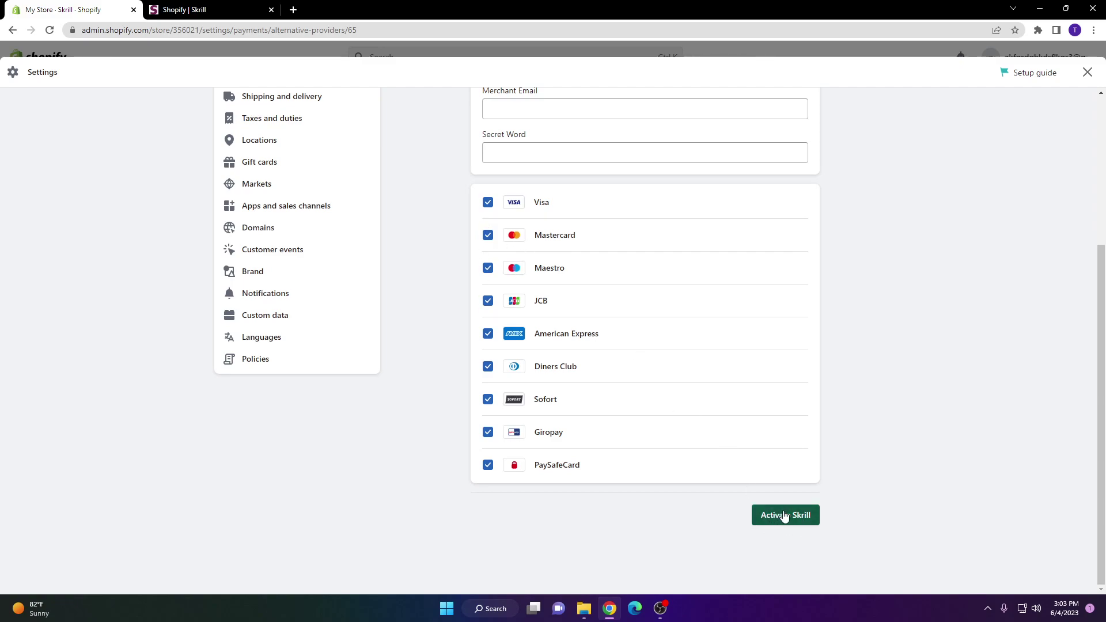
{"action": "scroll", "coordinate": [410, 295], "scroll_direction": "up", "scroll_amount": 3}
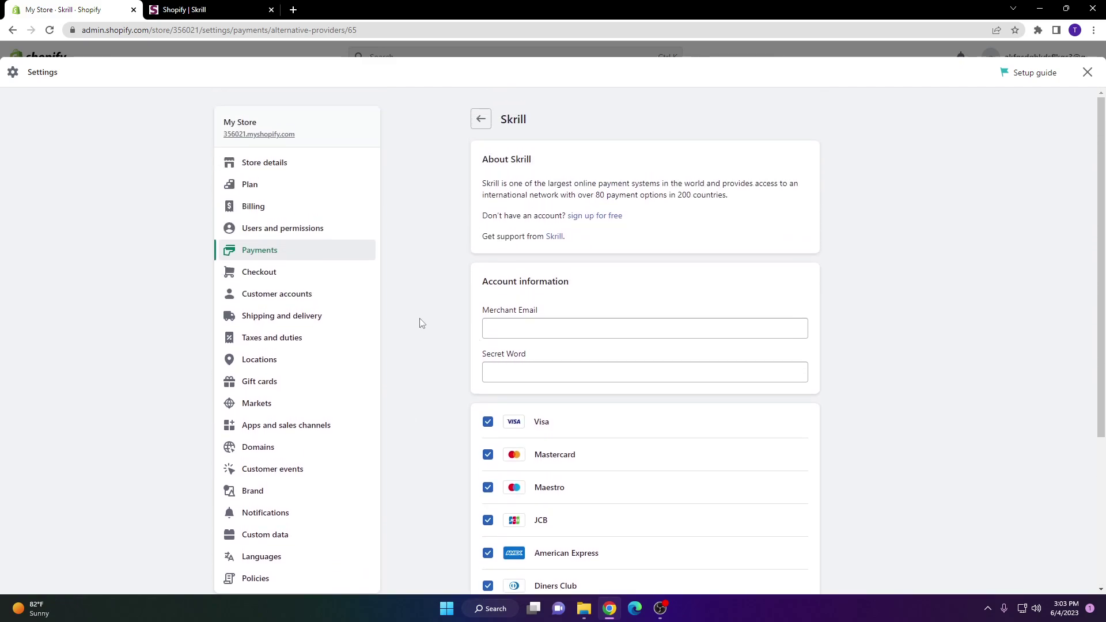
Step: Close Settings to return to the admin home showing the setup guide at 0 of 9 tasks
{"action": "left_click", "coordinate": [1086, 73]}
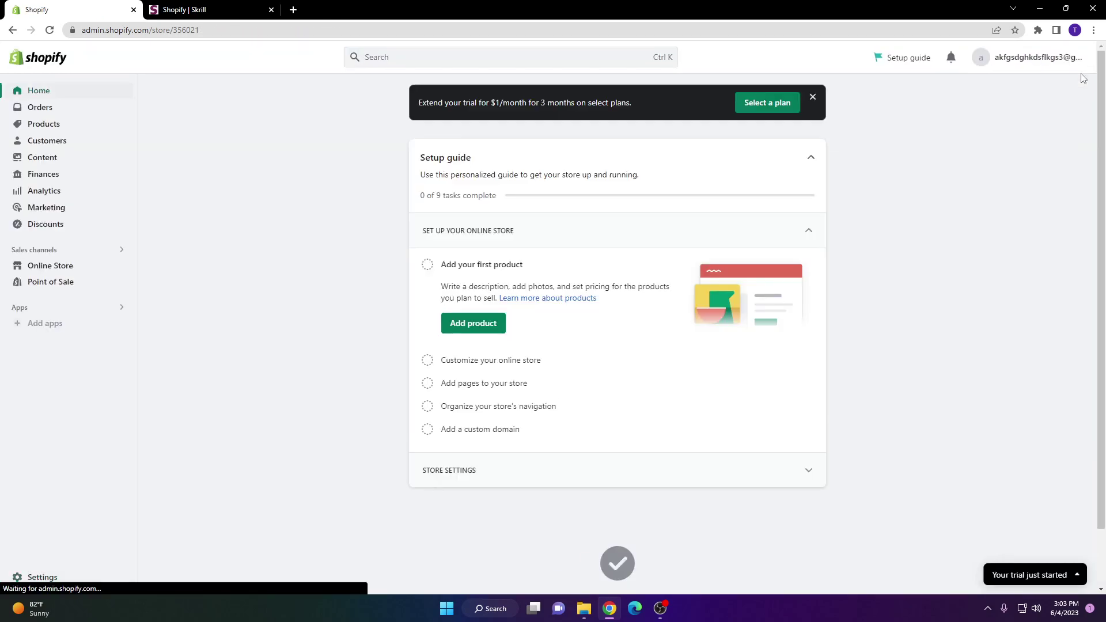